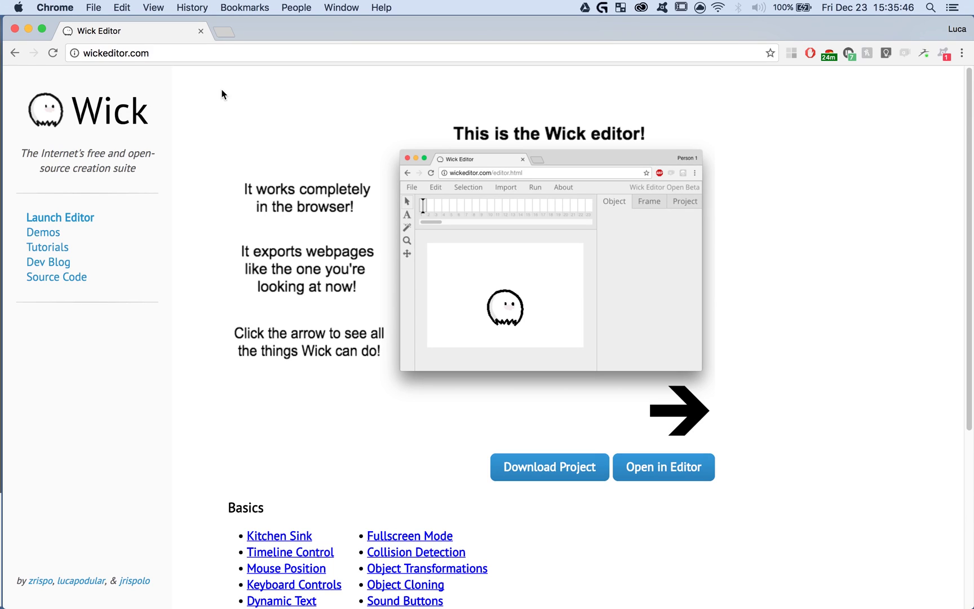
# Step: Launch the Wick Editor from the wickeditor.com homepage to get an empty canvas
pyautogui.click(150, 53)
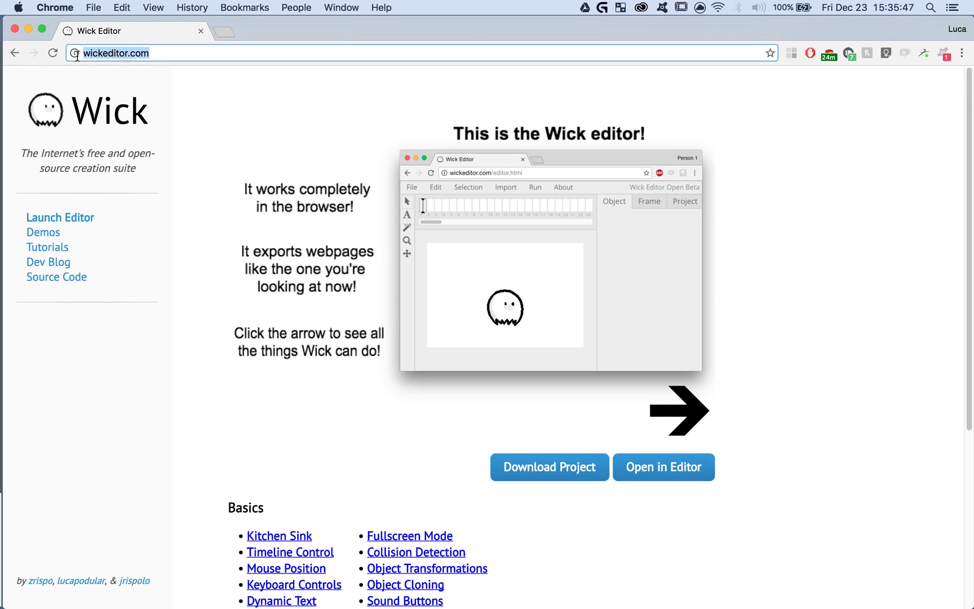
pyautogui.click(79, 223)
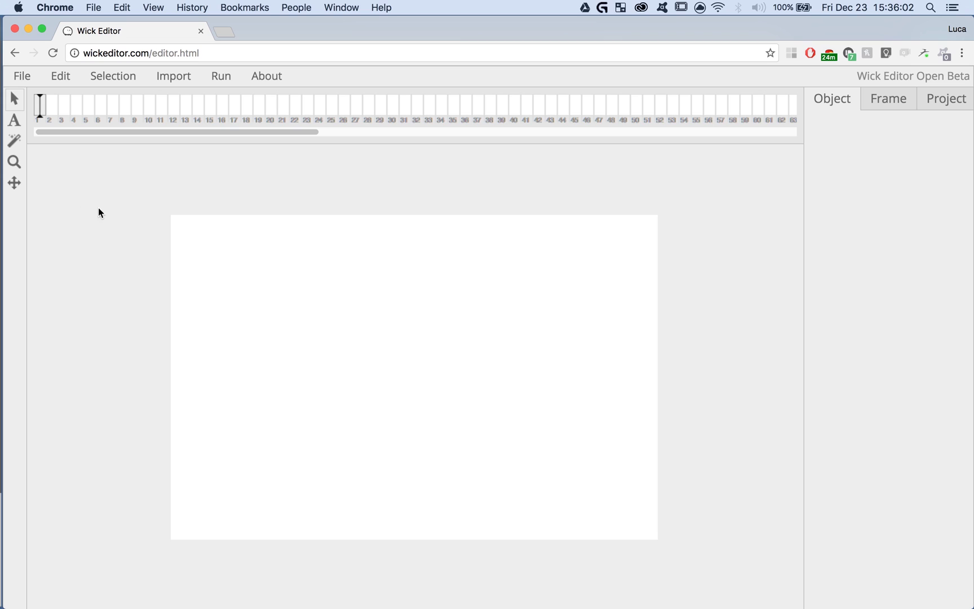
# Step: Drag wicklogo.png from the desktop onto the middle of the Wick canvas
pyautogui.moveTo(970, 209); pyautogui.dragTo(897, 209)
pyautogui.moveTo(942, 148); pyautogui.dragTo(366, 346)
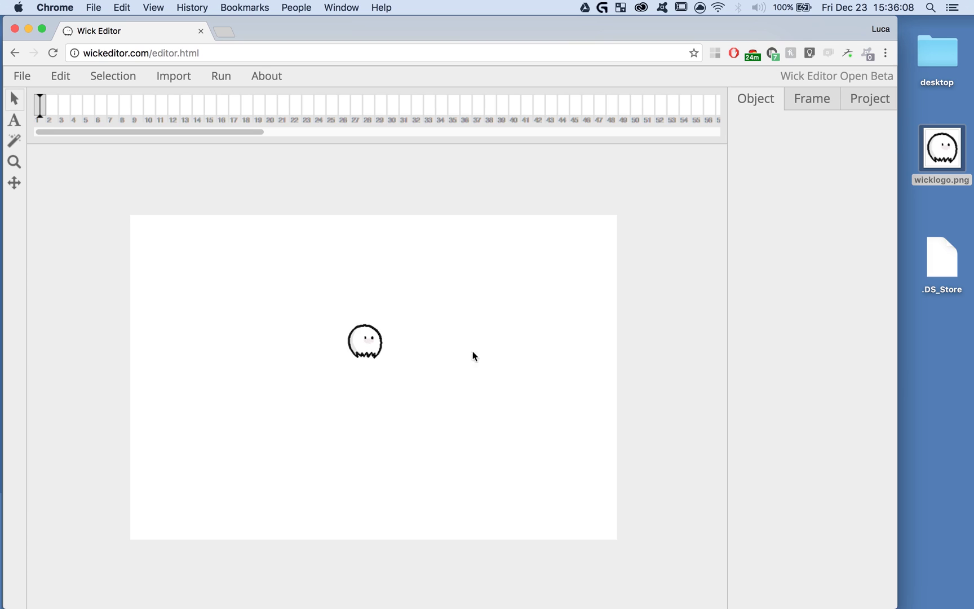
pyautogui.moveTo(896, 311); pyautogui.dragTo(970, 302)
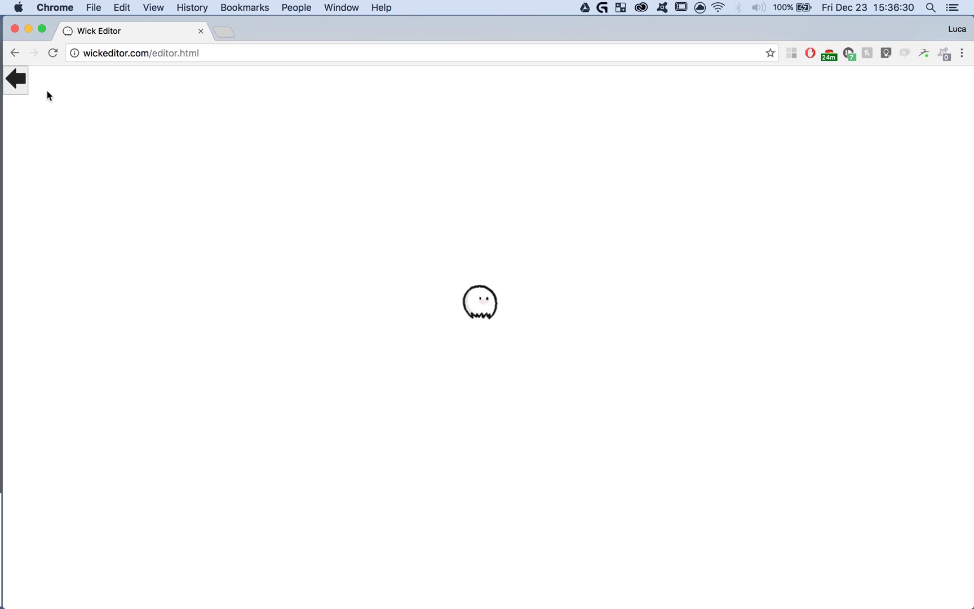
# Step: Enlarge the ghost to 170 x 182, rotate it to 344, and place it at 359, 244
pyautogui.click(23, 79)
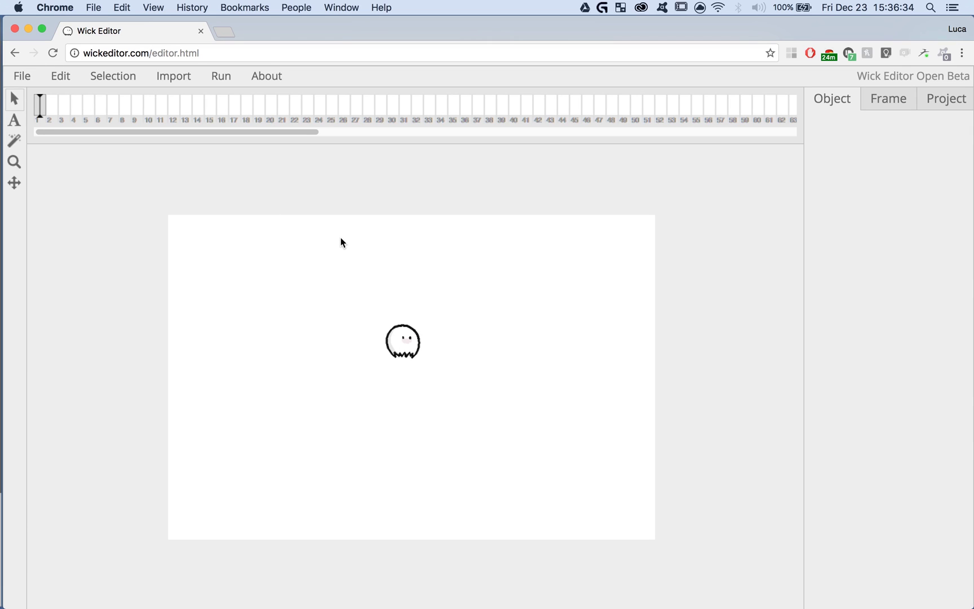
pyautogui.moveTo(339, 251); pyautogui.dragTo(471, 389)
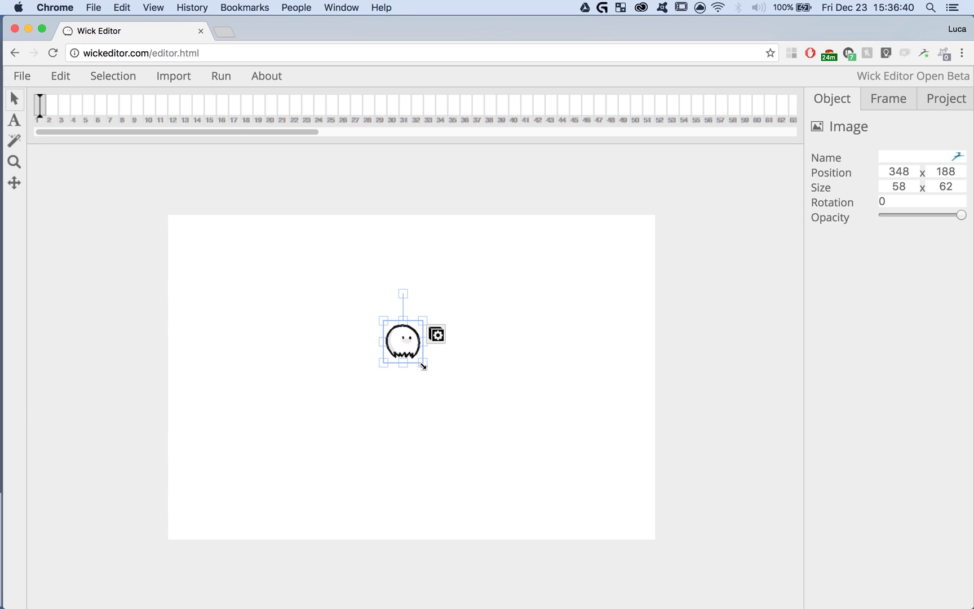
pyautogui.moveTo(423, 365); pyautogui.dragTo(500, 402)
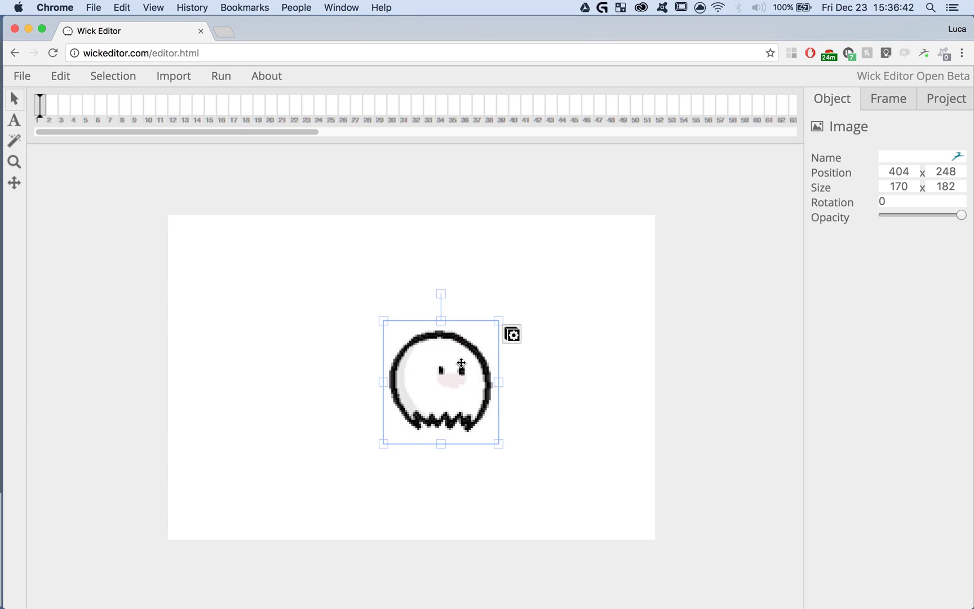
pyautogui.moveTo(458, 364); pyautogui.dragTo(434, 361)
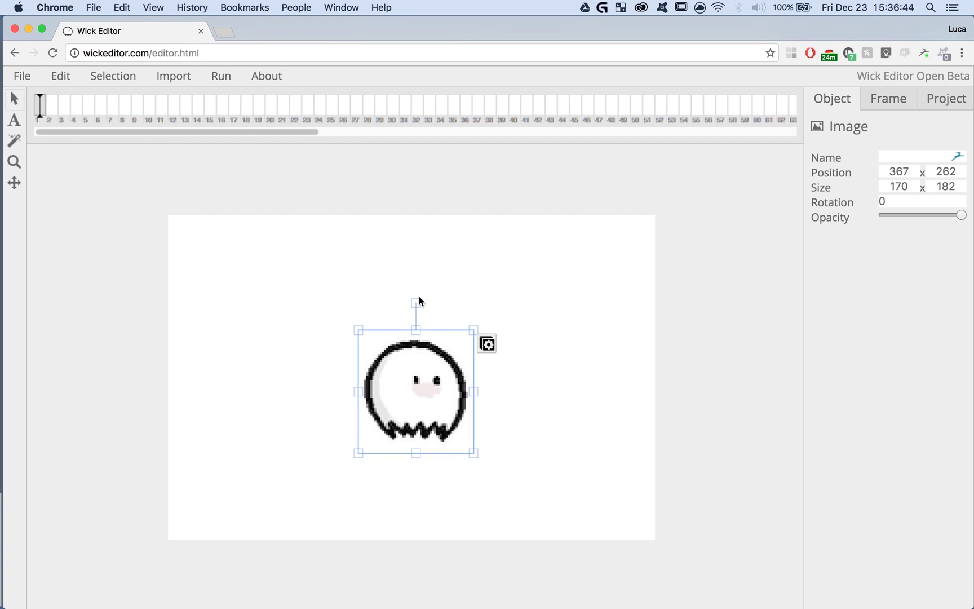
pyautogui.moveTo(415, 303); pyautogui.dragTo(394, 299)
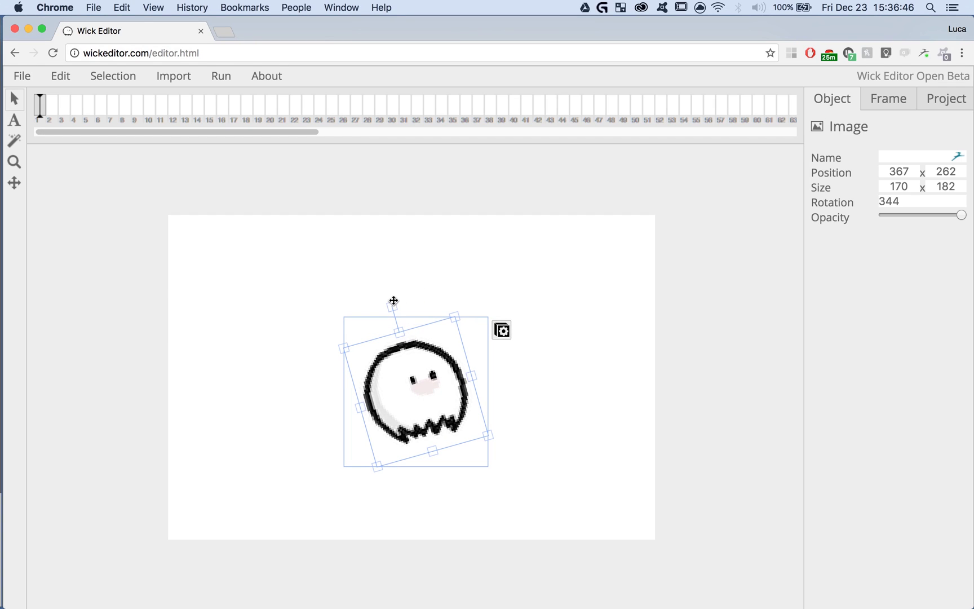
pyautogui.click(445, 259)
pyautogui.moveTo(429, 393); pyautogui.dragTo(422, 382)
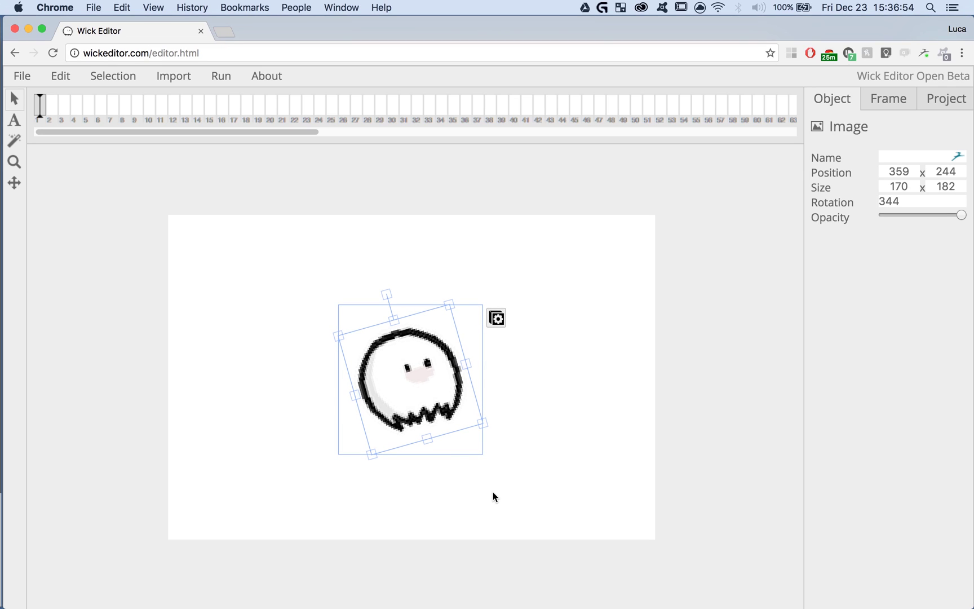
# Step: Paste the tilted ghost into frame 2 and compare it with frame 1
pyautogui.click(50, 107)
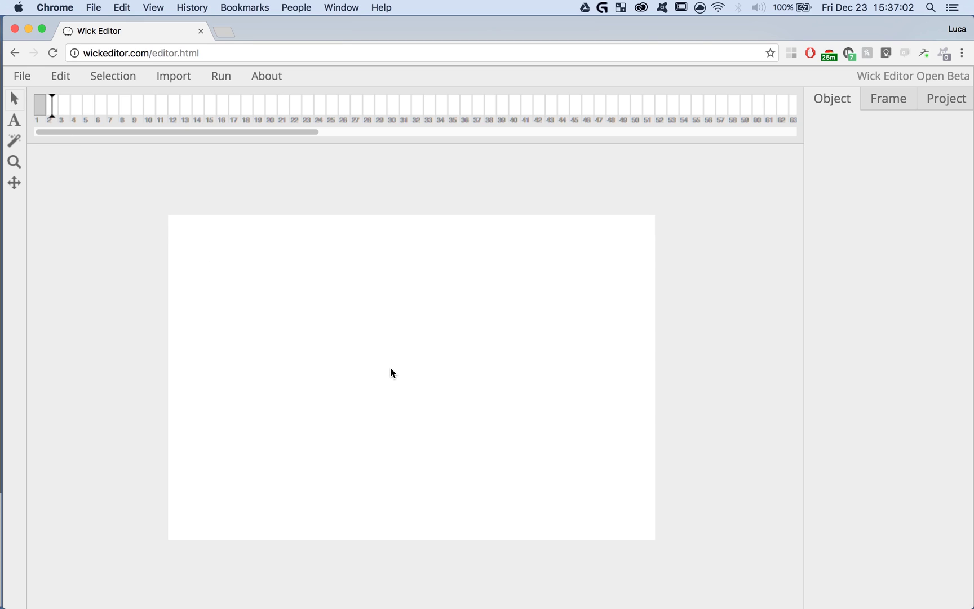
pyautogui.press('super+v')
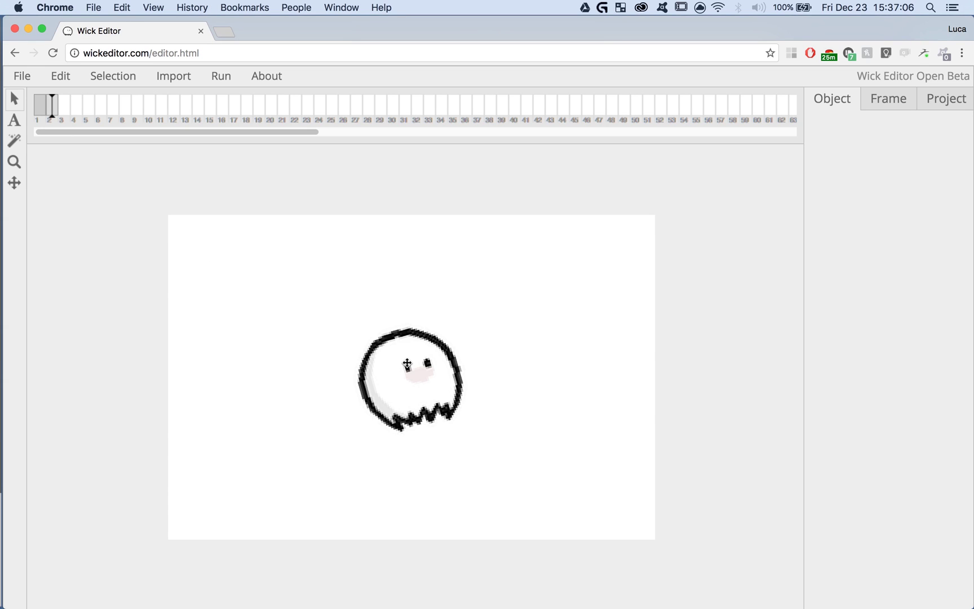
pyautogui.click(407, 363)
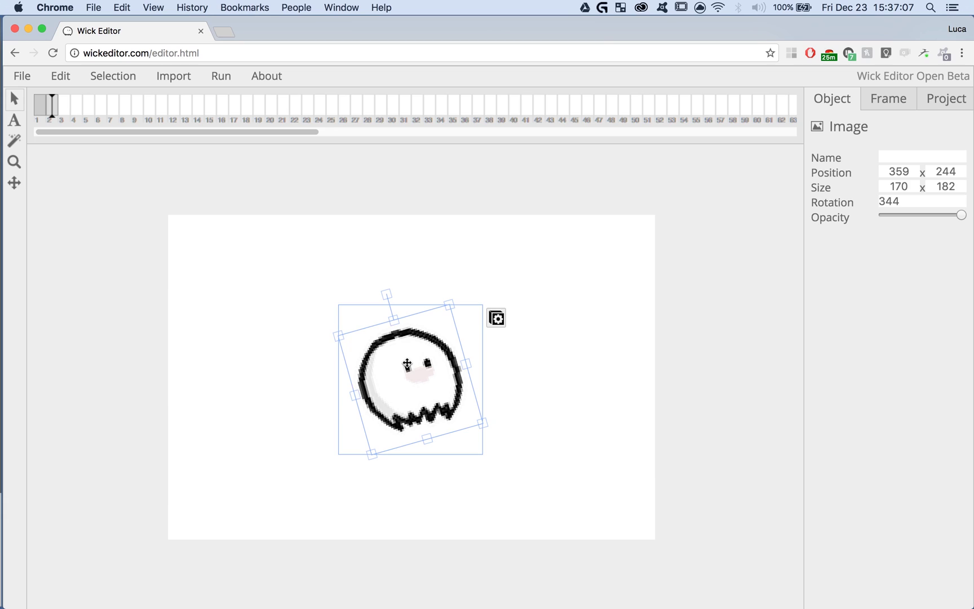
pyautogui.click(39, 104)
pyautogui.click(52, 107)
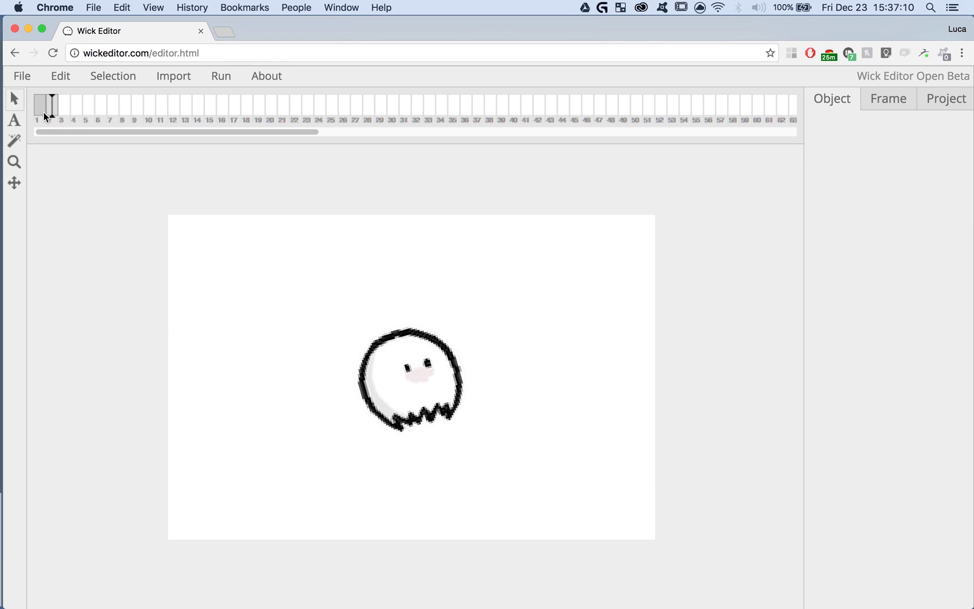
# Step: Add a 'Boo!' text object in Arial 40 above the ghost at 463, 135
pyautogui.click(16, 128)
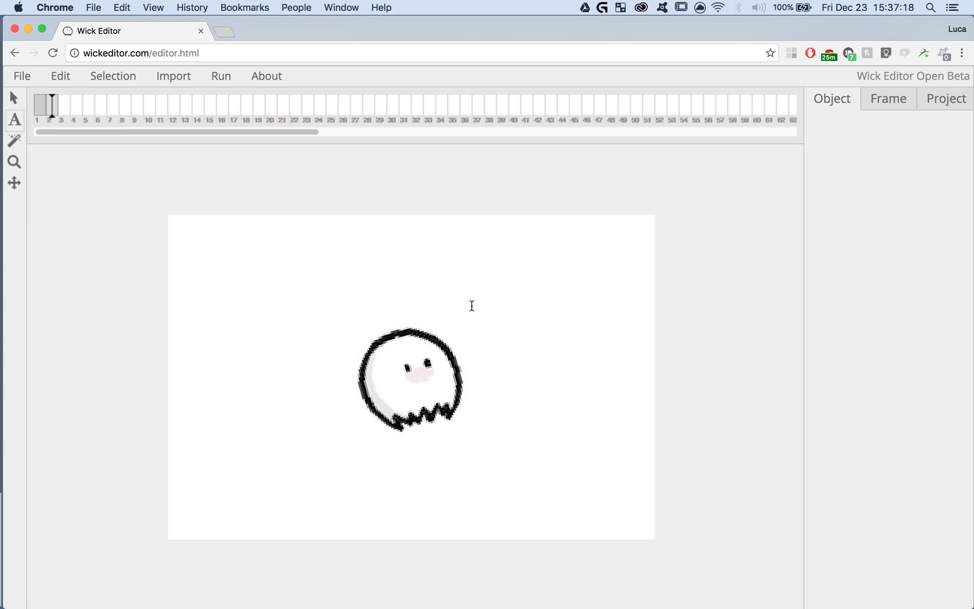
pyautogui.click(471, 305)
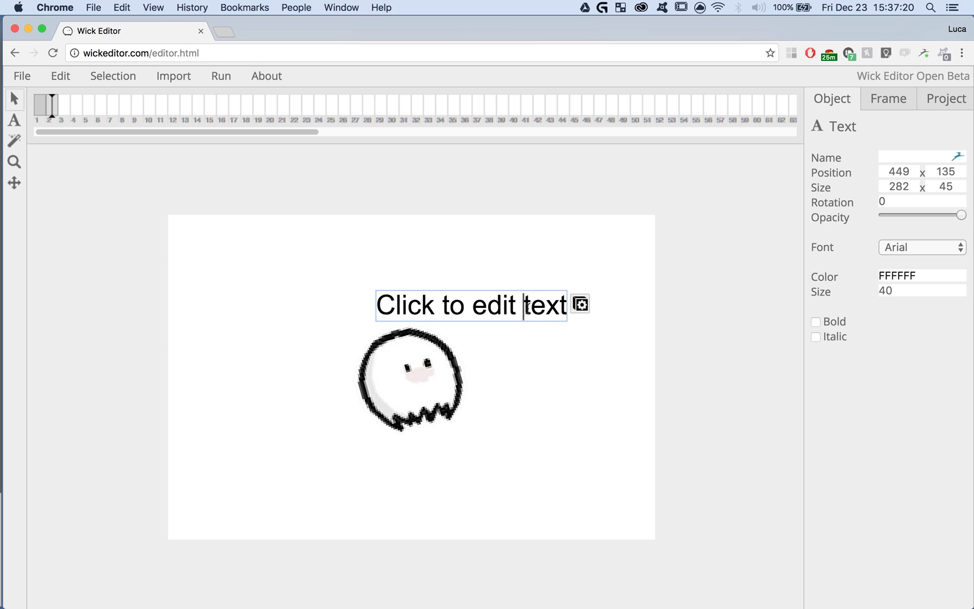
pyautogui.tripleClick(528, 306)
pyautogui.write('Boo!')
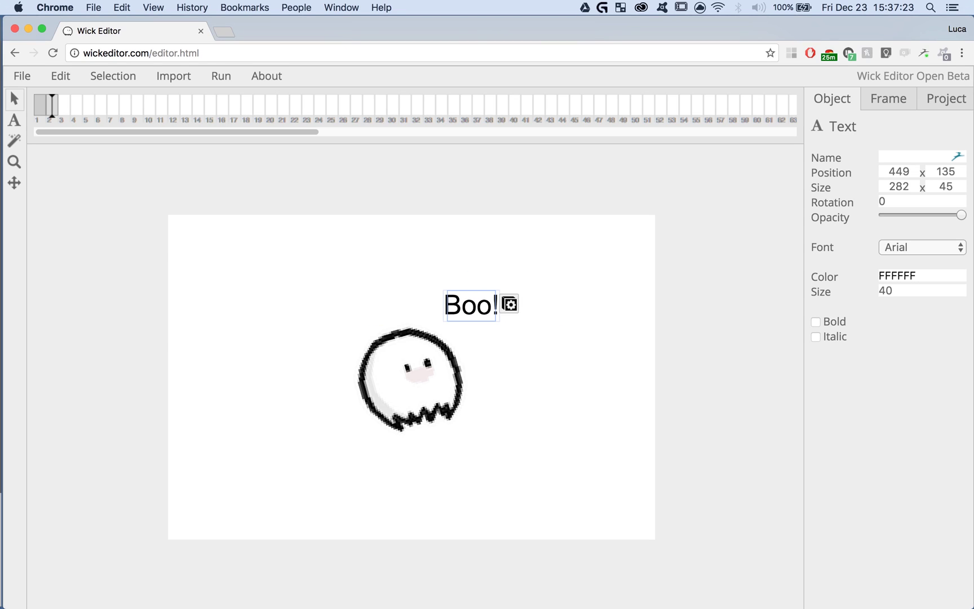
pyautogui.press('Return')
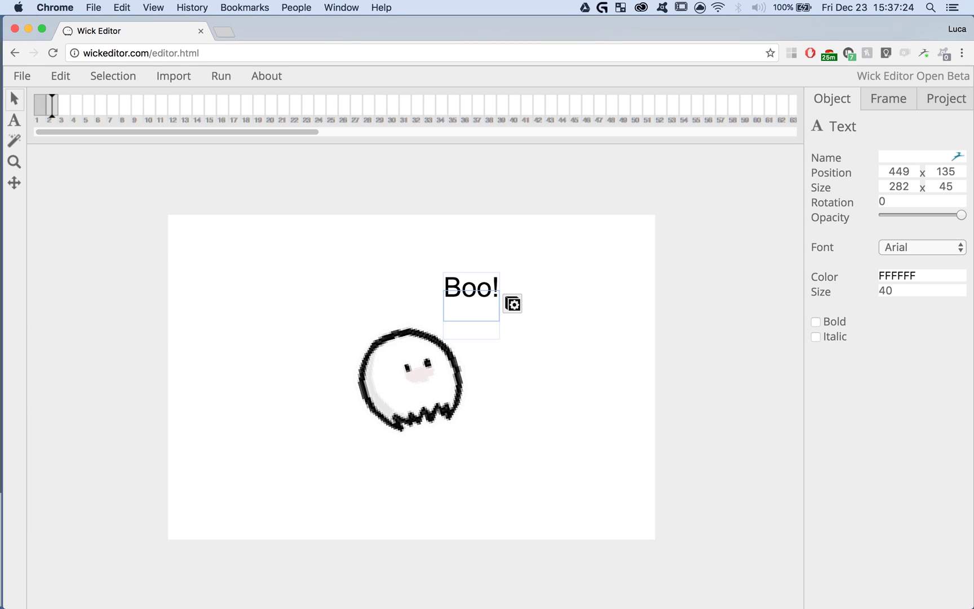
pyautogui.press('BackSpace')
pyautogui.press('Escape')
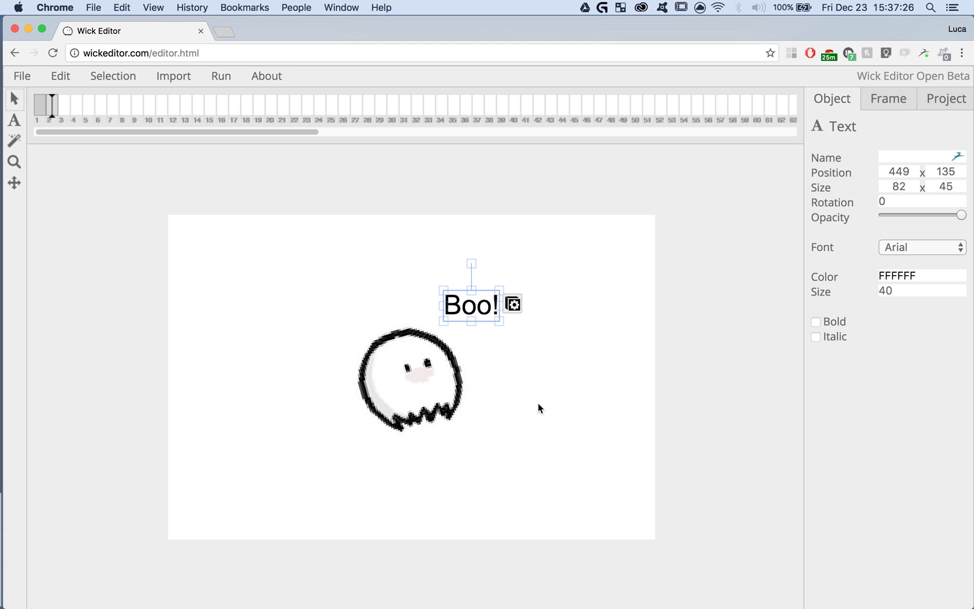
pyautogui.moveTo(492, 306); pyautogui.dragTo(501, 305)
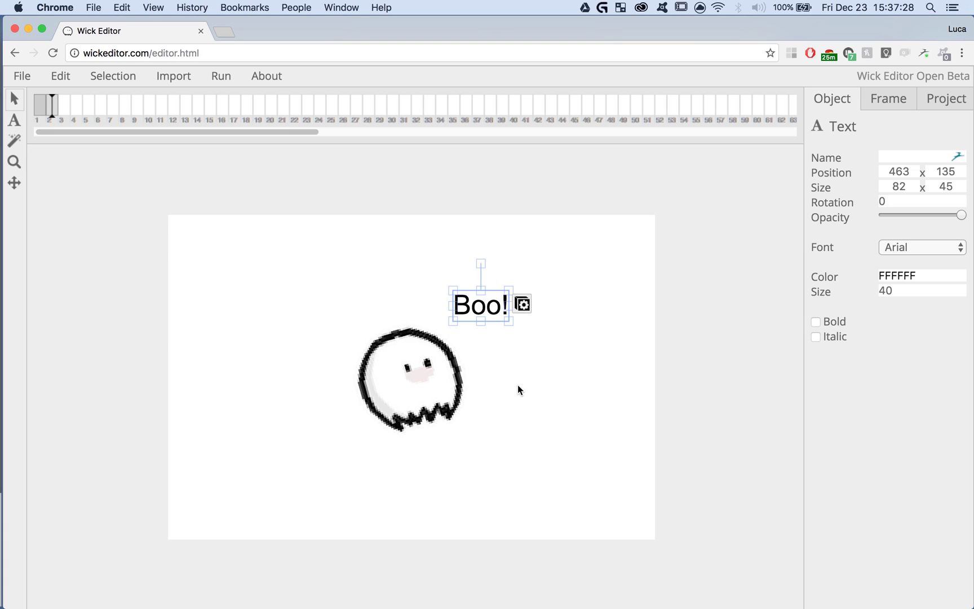
pyautogui.click(517, 385)
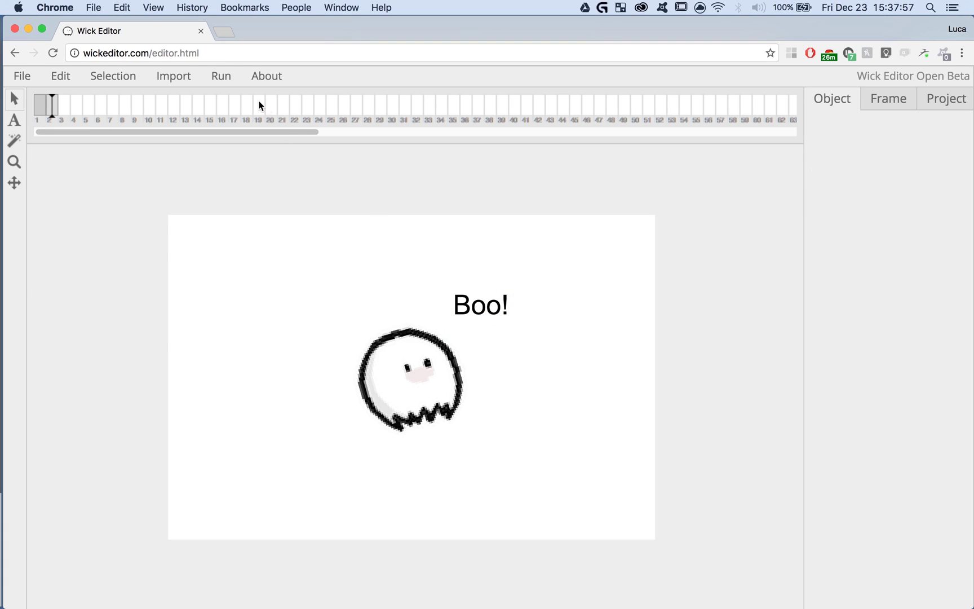
# Step: Run the project to watch the ghost alternate with the 'Boo!' frame
pyautogui.click(223, 80)
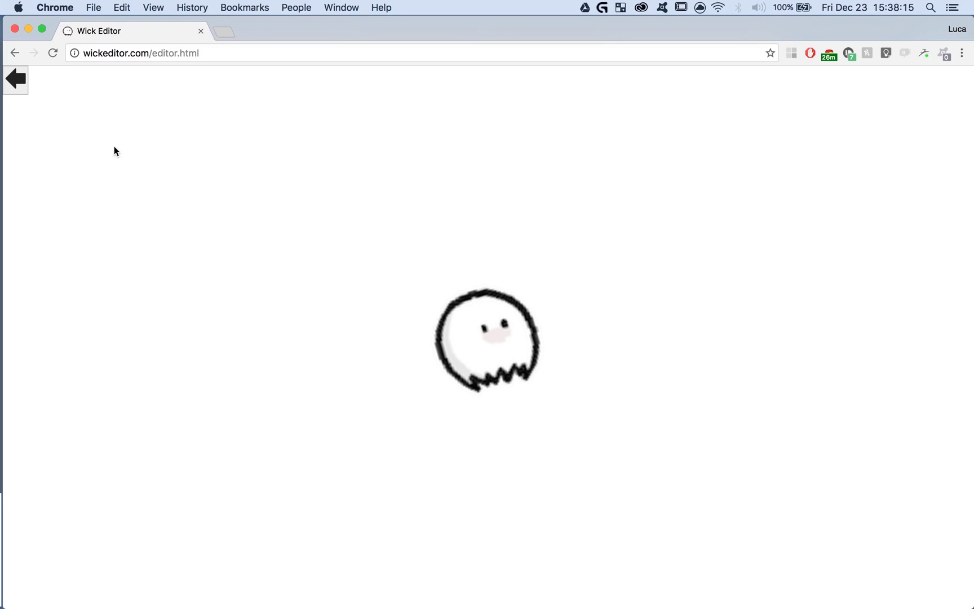
# Step: Tick 'Always stop on this frame' for frame 1, then run the preview
pyautogui.click(17, 86)
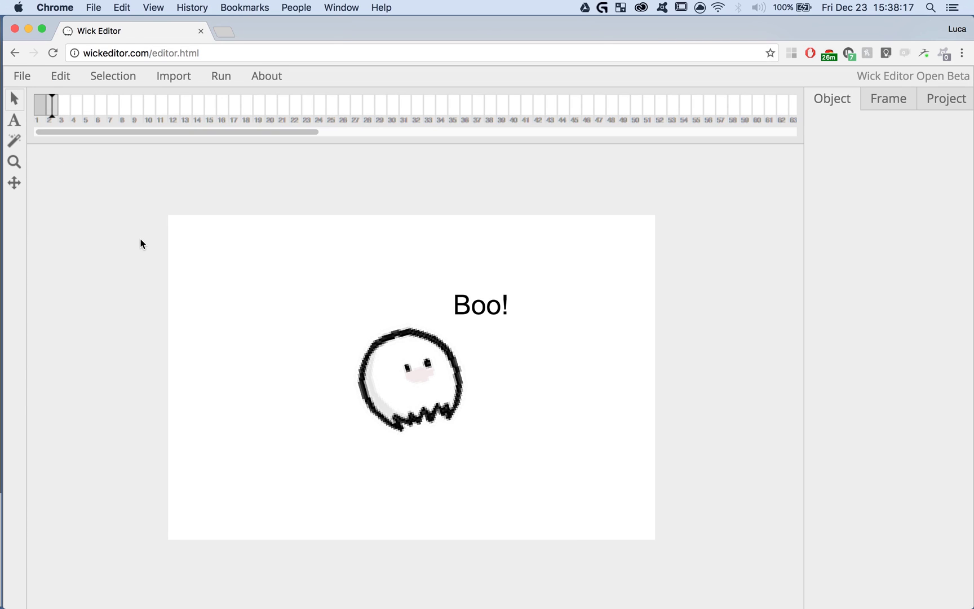
pyautogui.click(44, 105)
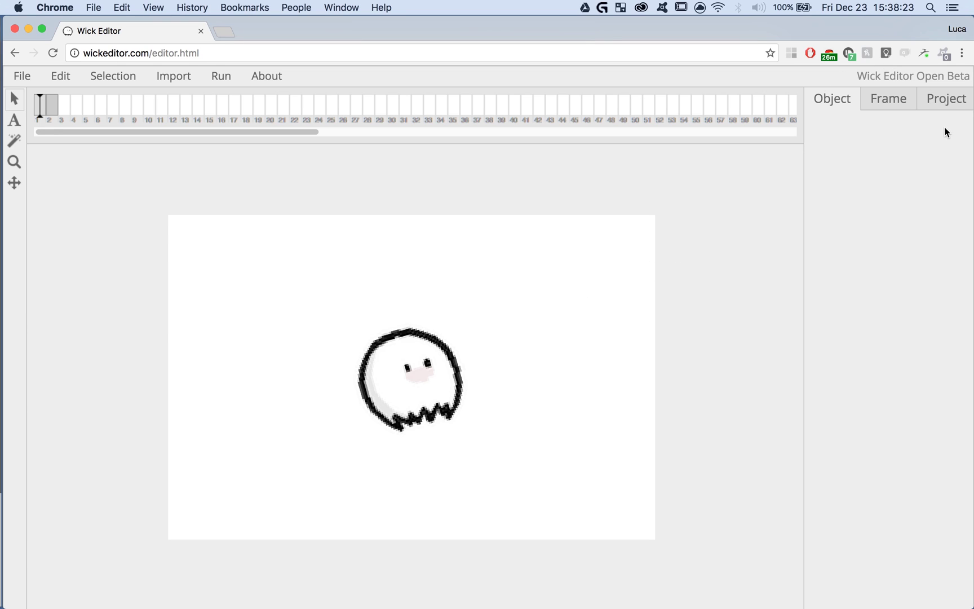
pyautogui.click(893, 104)
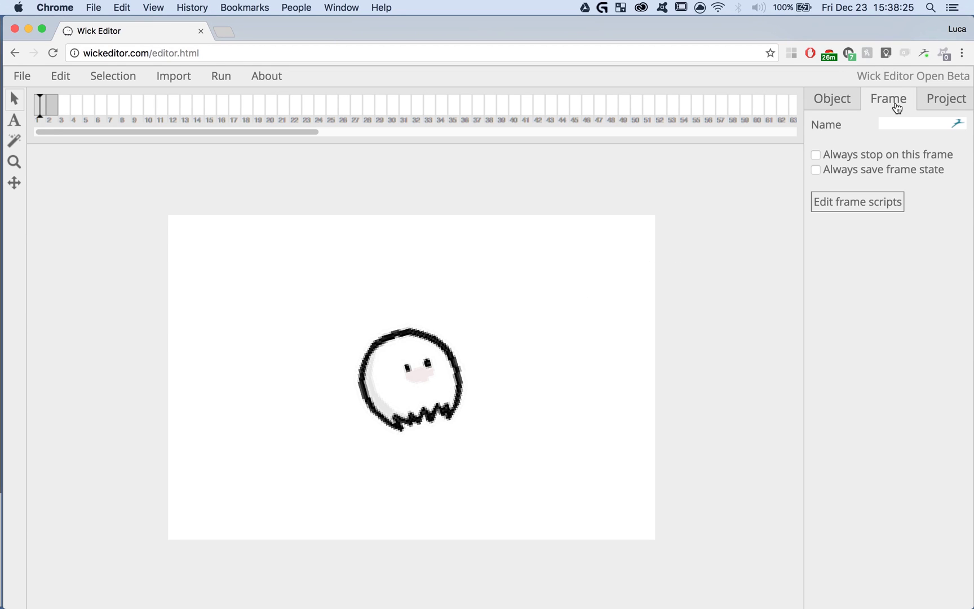
pyautogui.click(816, 156)
pyautogui.click(226, 81)
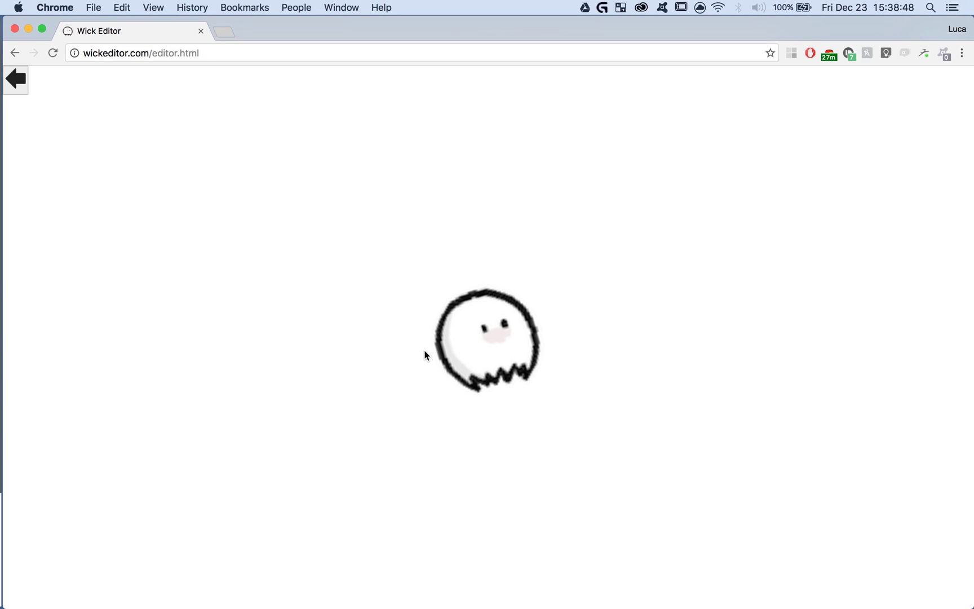
# Step: Convert the ghost image on frame 1 into a symbol
pyautogui.click(25, 85)
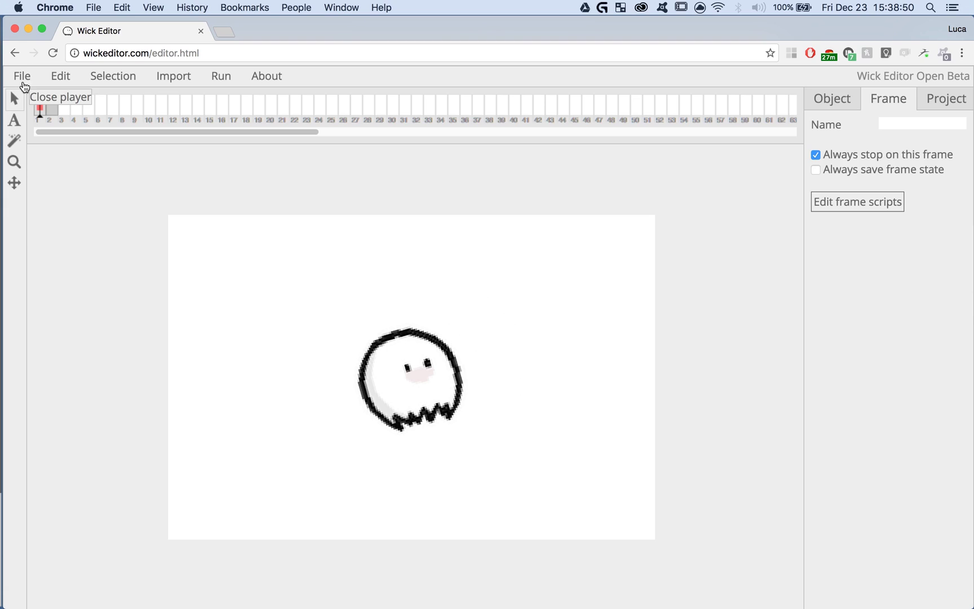
pyautogui.click(430, 396)
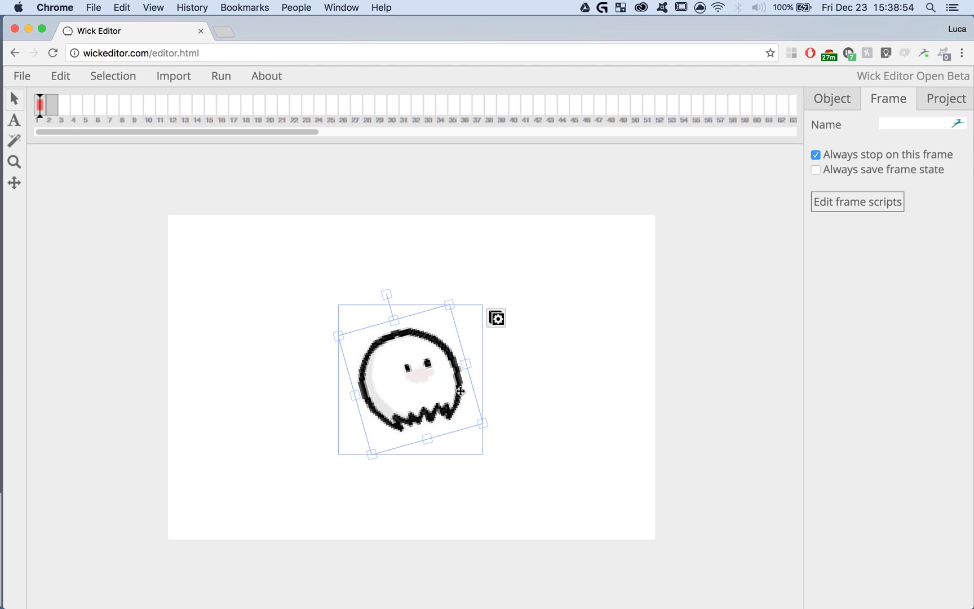
pyautogui.click(495, 318)
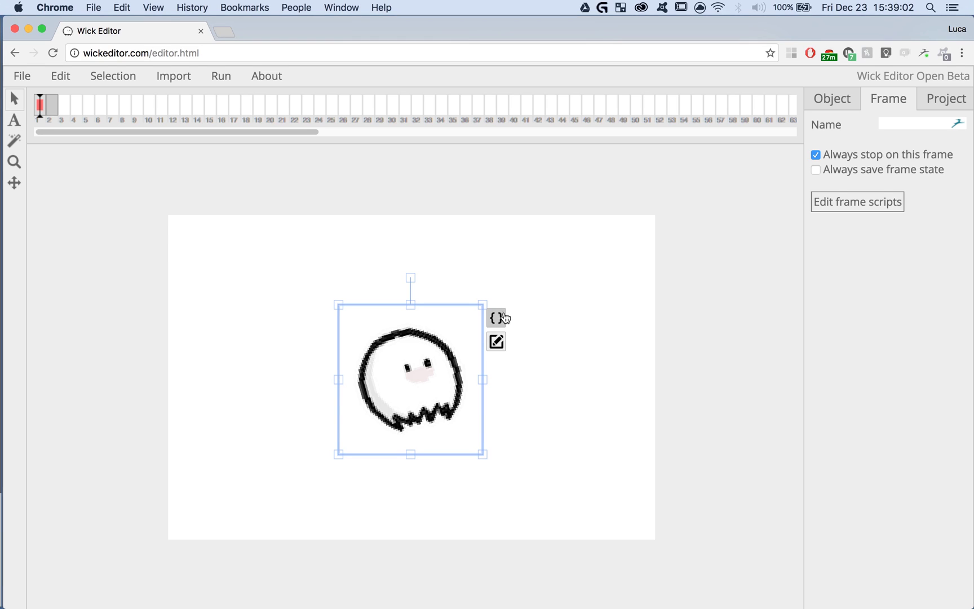
# Step: Write gotoAndStop(2); in the ghost symbol's Click script
pyautogui.click(497, 318)
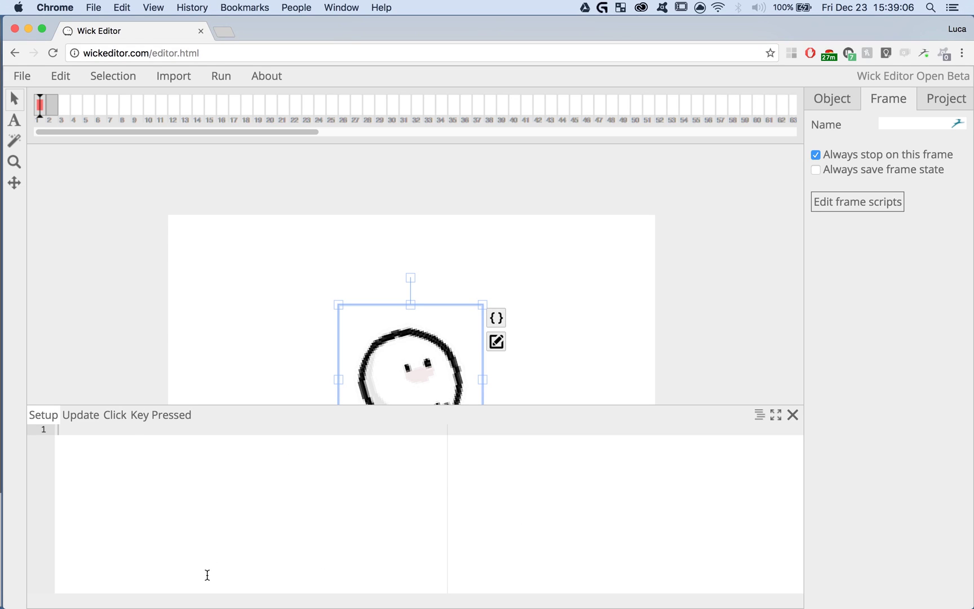
pyautogui.click(71, 416)
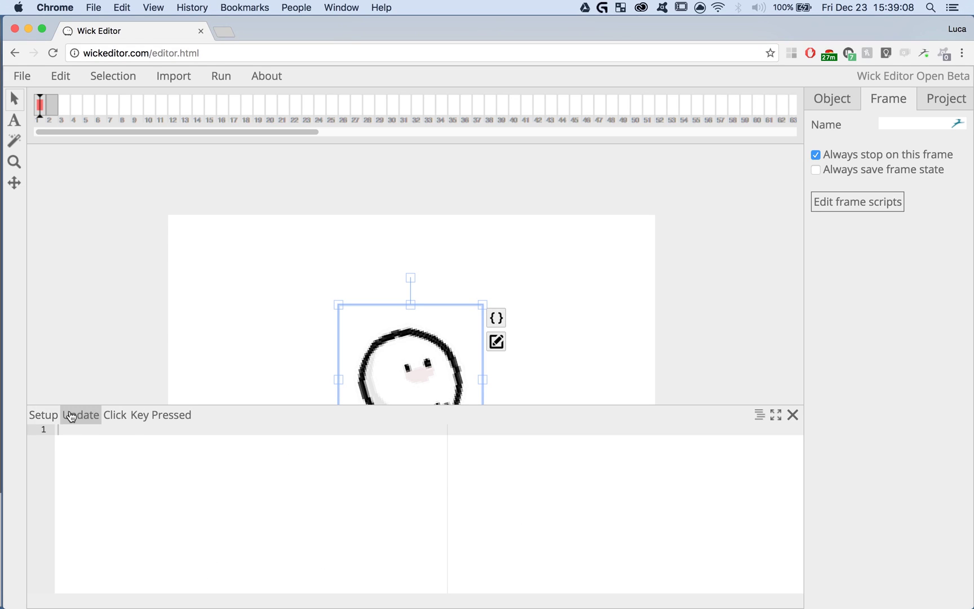
pyautogui.click(44, 415)
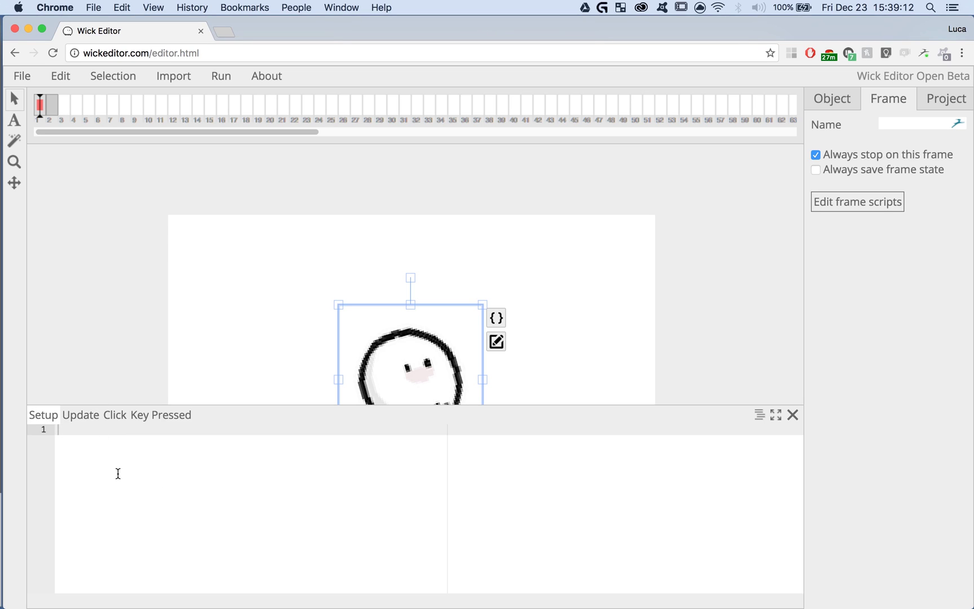
pyautogui.click(79, 418)
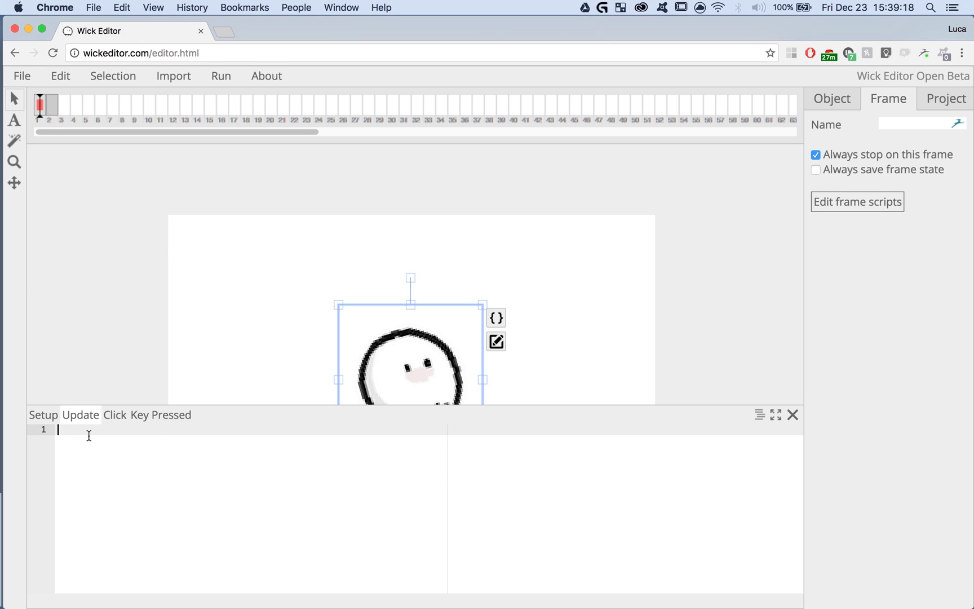
pyautogui.click(115, 420)
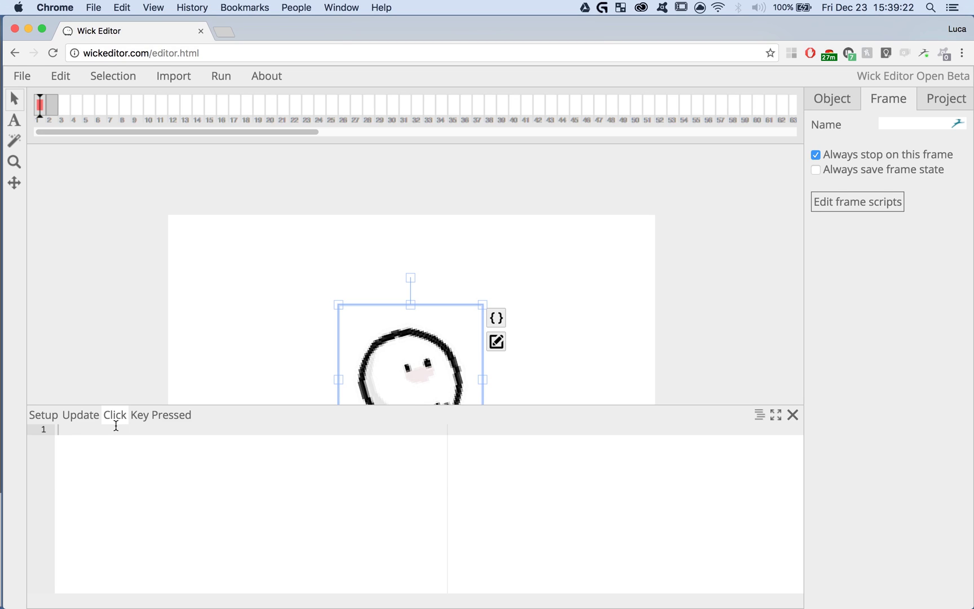
pyautogui.click(151, 413)
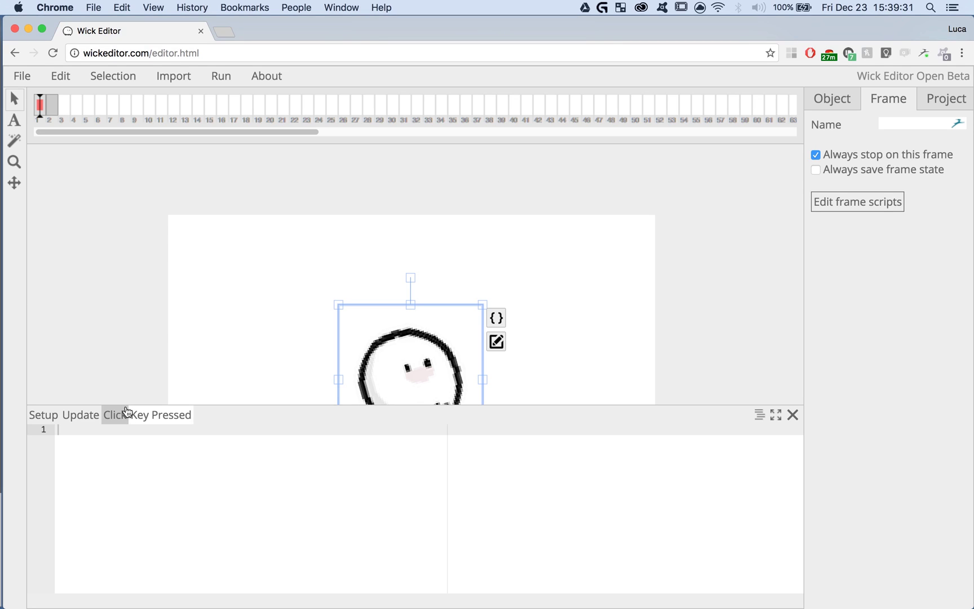
pyautogui.click(127, 414)
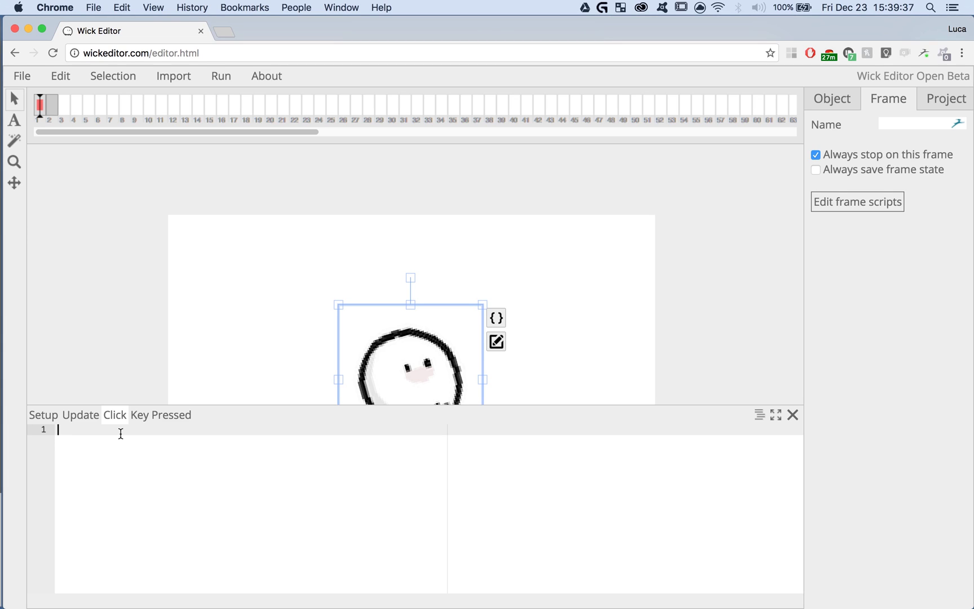
pyautogui.write('gotoAndStop(2);')
# Step: Run the project and click the ghost to confirm 'Boo!' appears
pyautogui.click(792, 415)
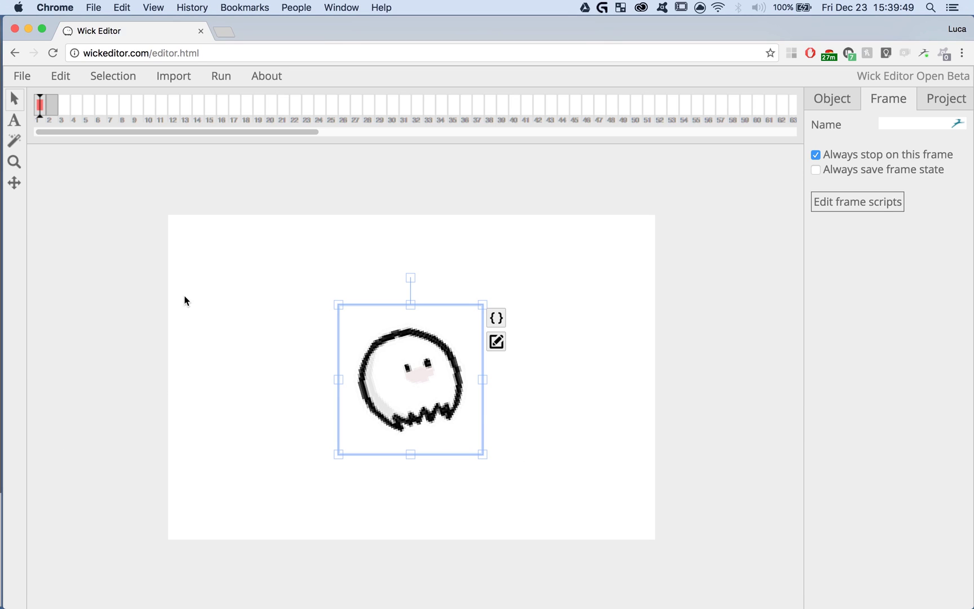
pyautogui.click(220, 76)
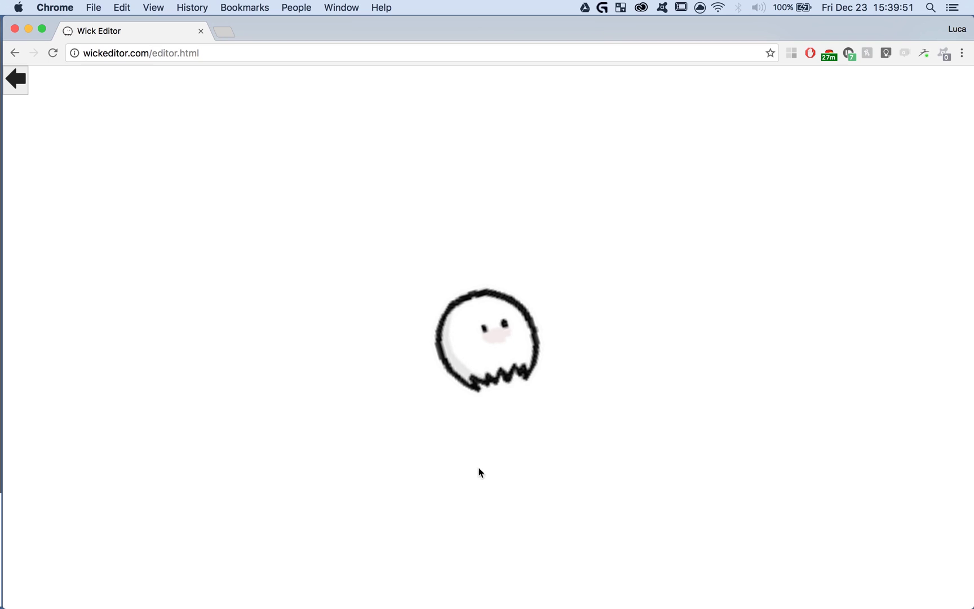
pyautogui.click(475, 335)
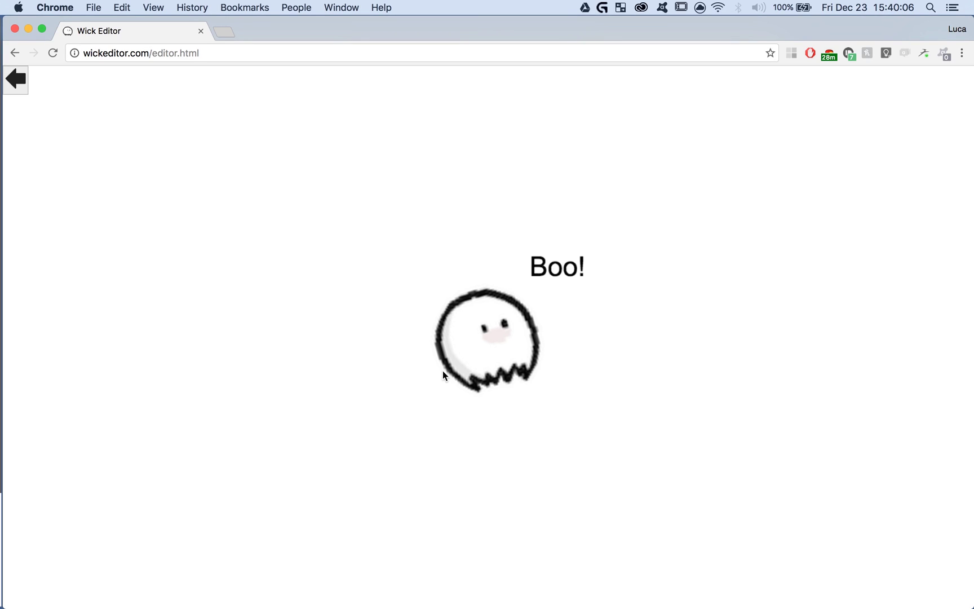
pyautogui.click(15, 79)
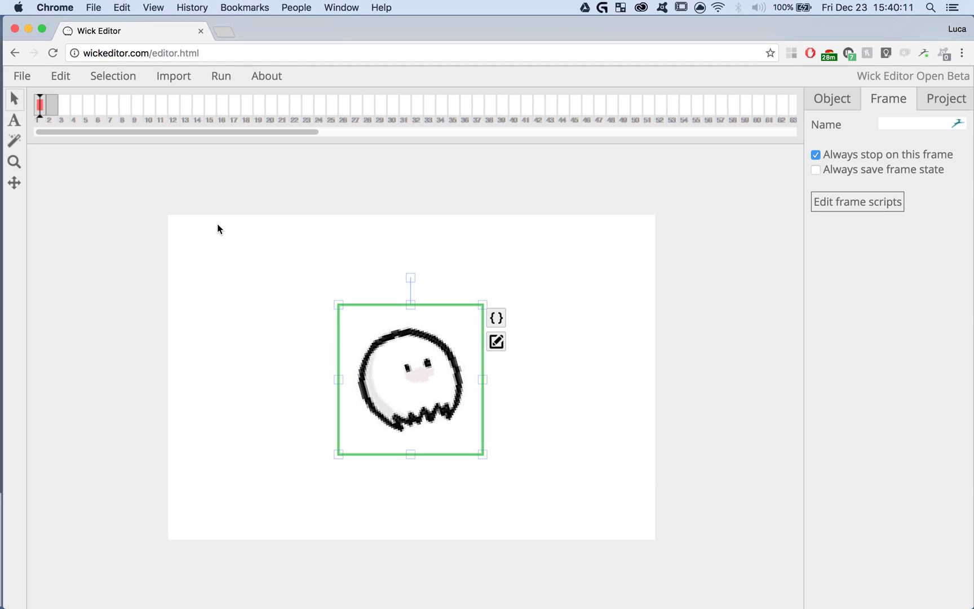
# Step: Export the project as webpage NewProject (1).html, open it, and click the ghost to confirm 'Boo!' appears
pyautogui.click(25, 82)
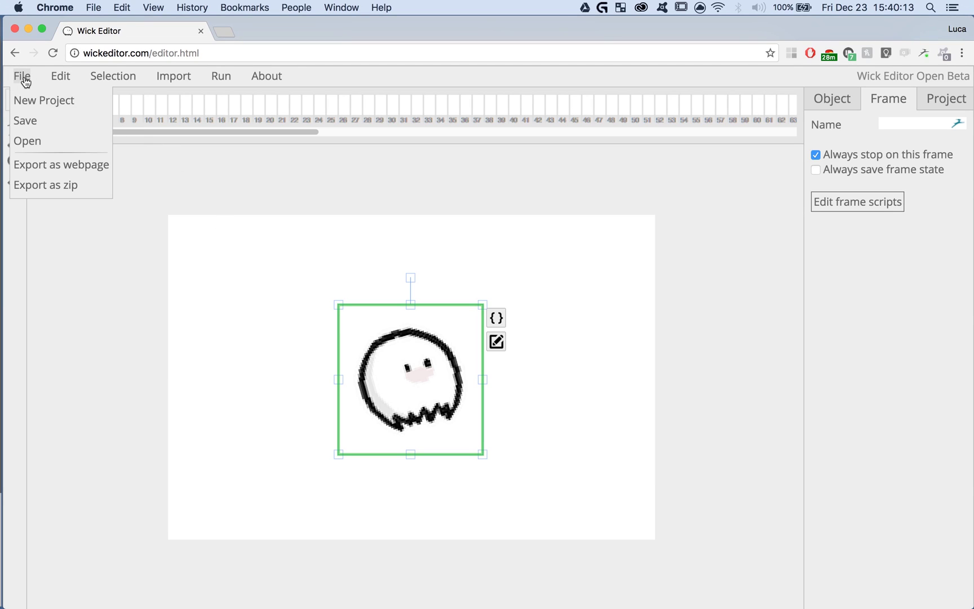
pyautogui.click(79, 167)
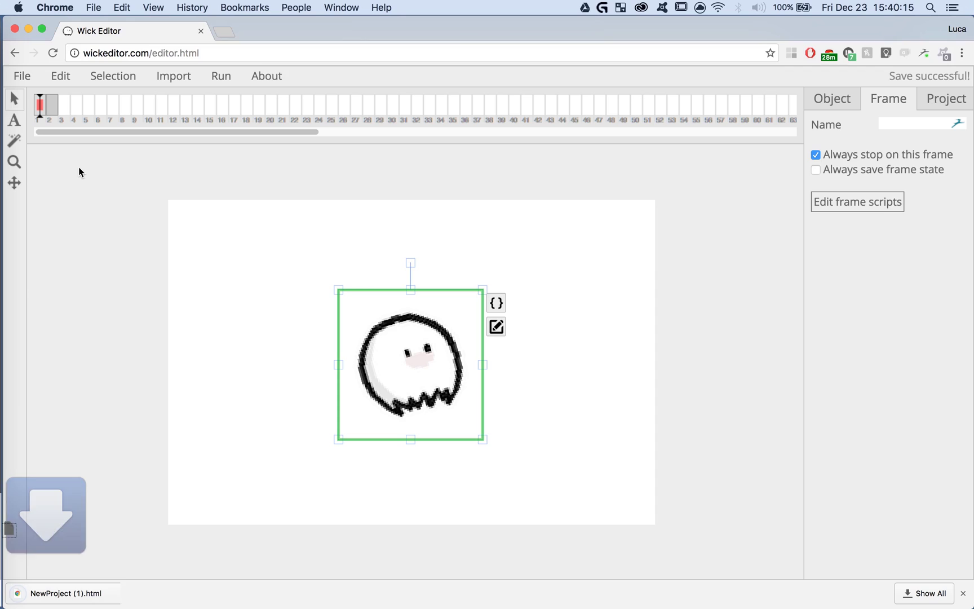
pyautogui.click(106, 596)
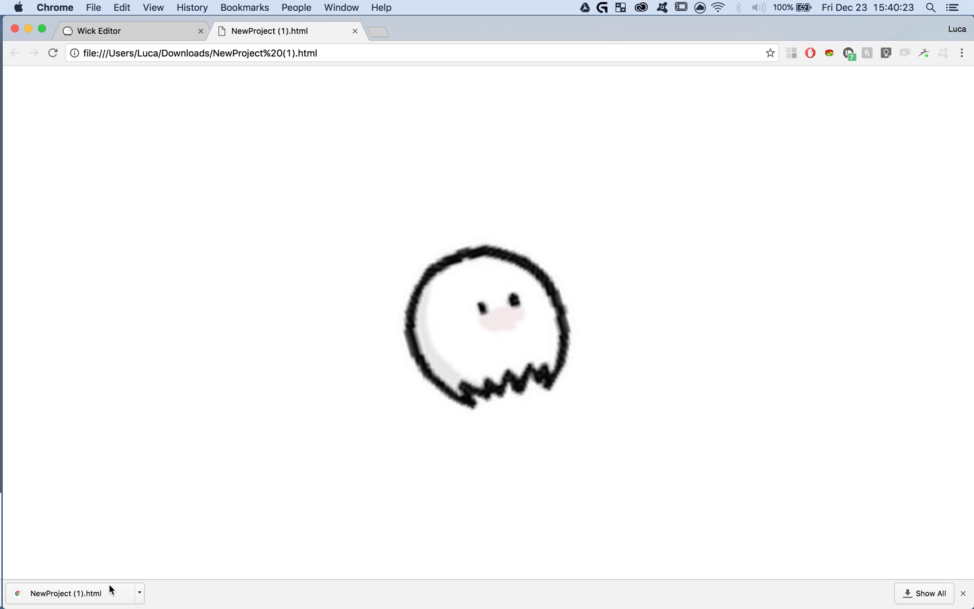
pyautogui.click(466, 365)
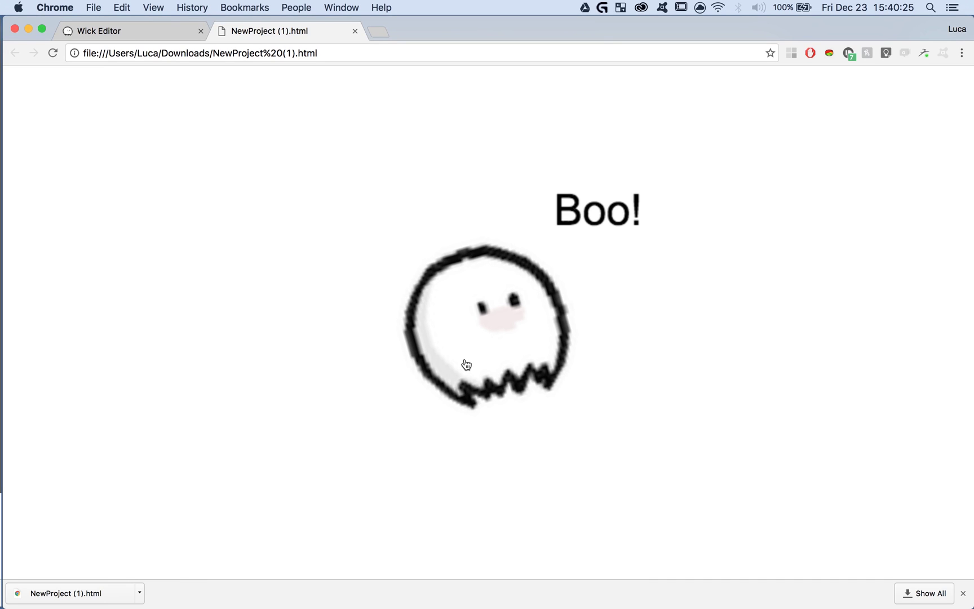
pyautogui.click(355, 31)
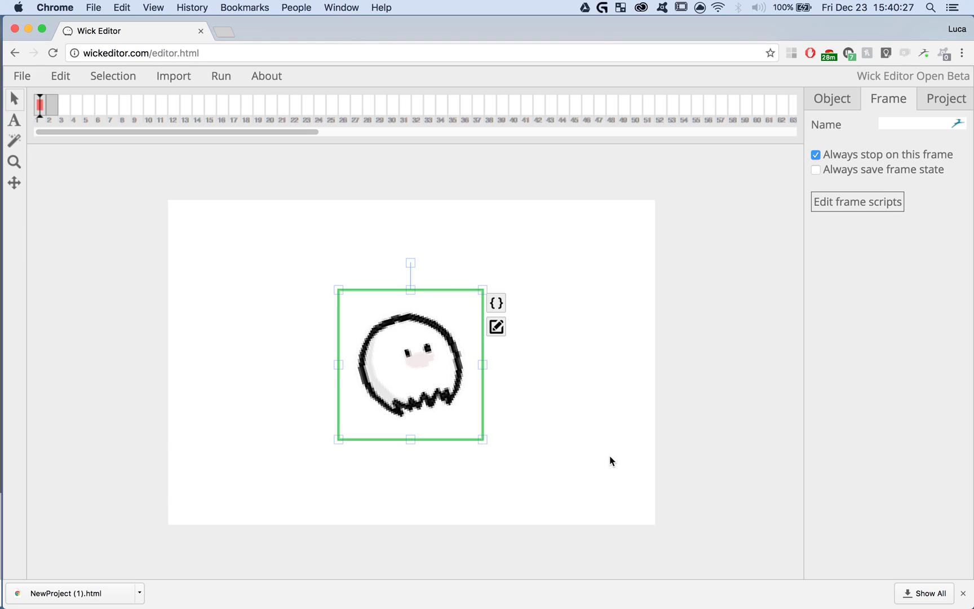